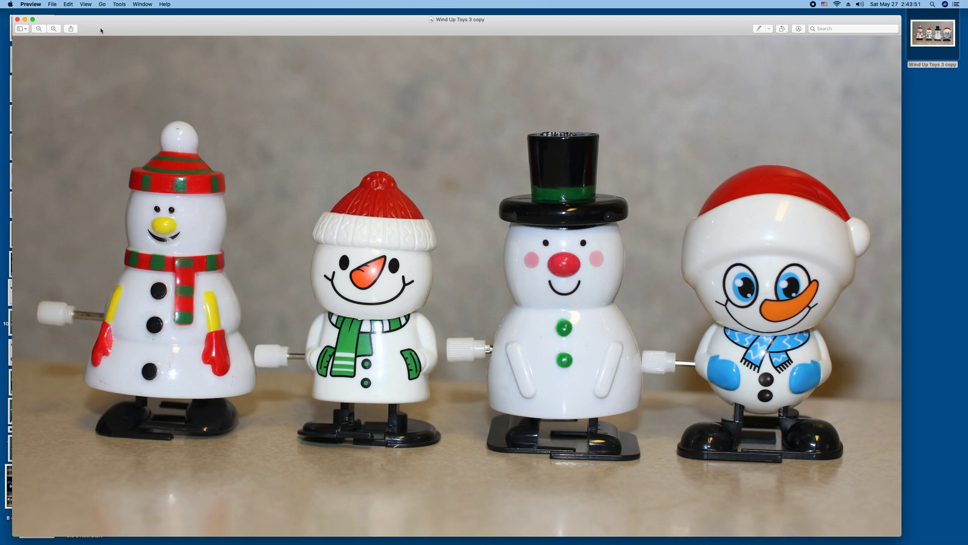
Close the Wind Up Toys 3 copy photo in Preview.
{"action": "left_click", "coordinate": [17, 20]}
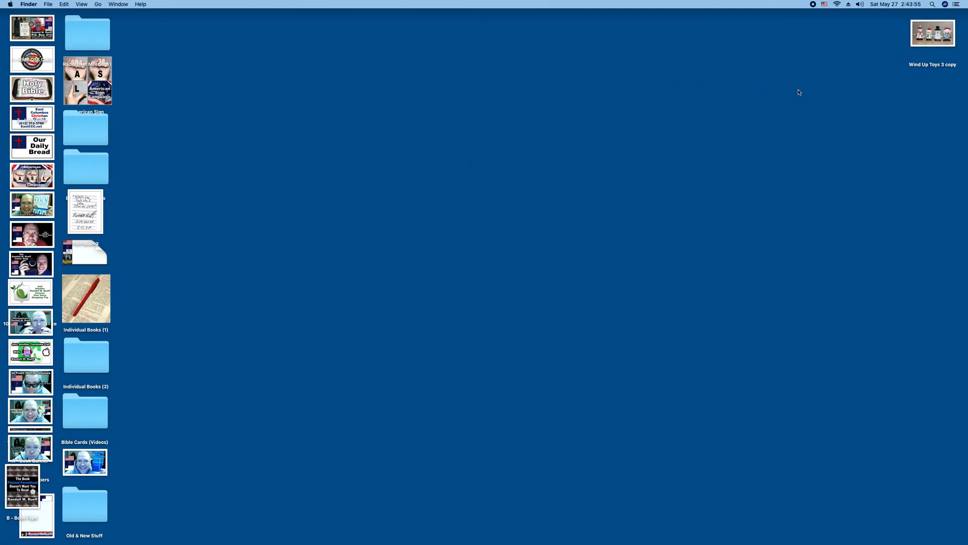
Duplicate Wind Up Toys 3 copy on the desktop and view Wind Up Toys 3 copy 2 in Preview.
{"action": "left_click", "coordinate": [917, 38]}
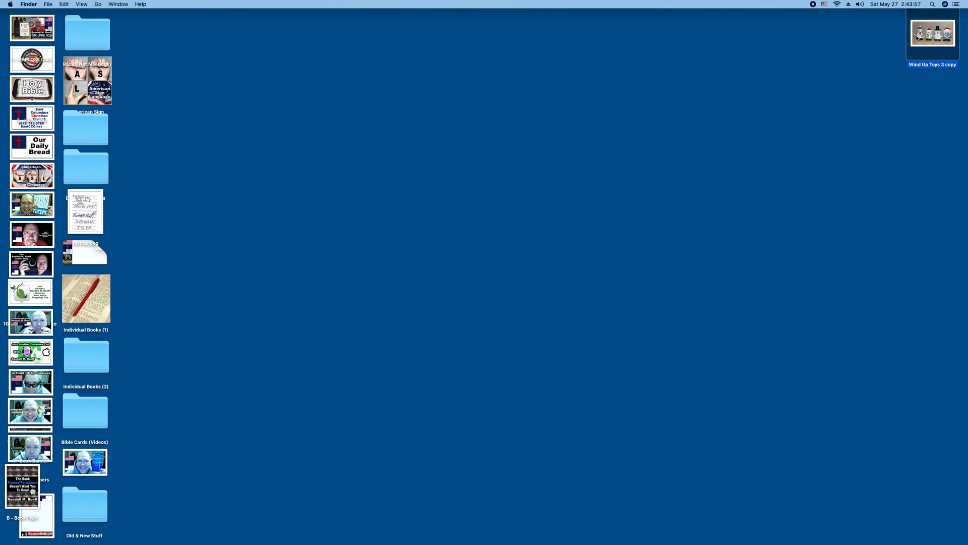
{"action": "key", "text": "super+d"}
{"action": "left_click_drag", "start_coordinate": [951, 55], "coordinate": [930, 86]}
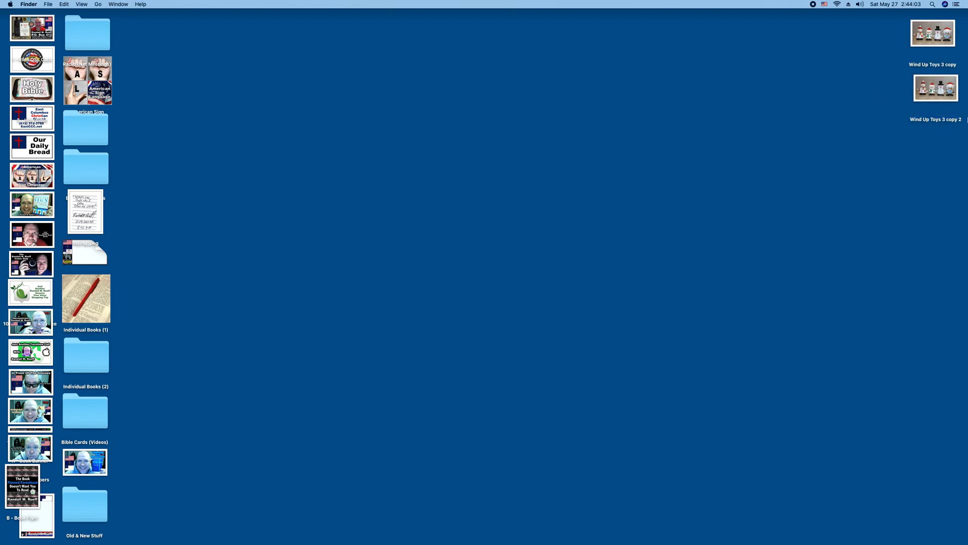
{"action": "double_click", "coordinate": [926, 87]}
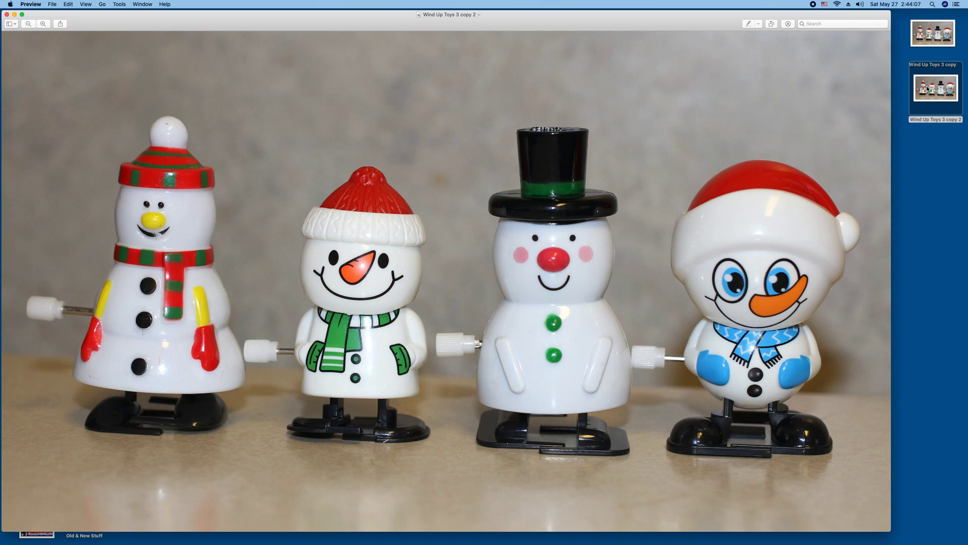
Select all of Wind Up Toys 3 copy 2 in Preview, then close the window.
{"action": "key", "text": "super+a"}
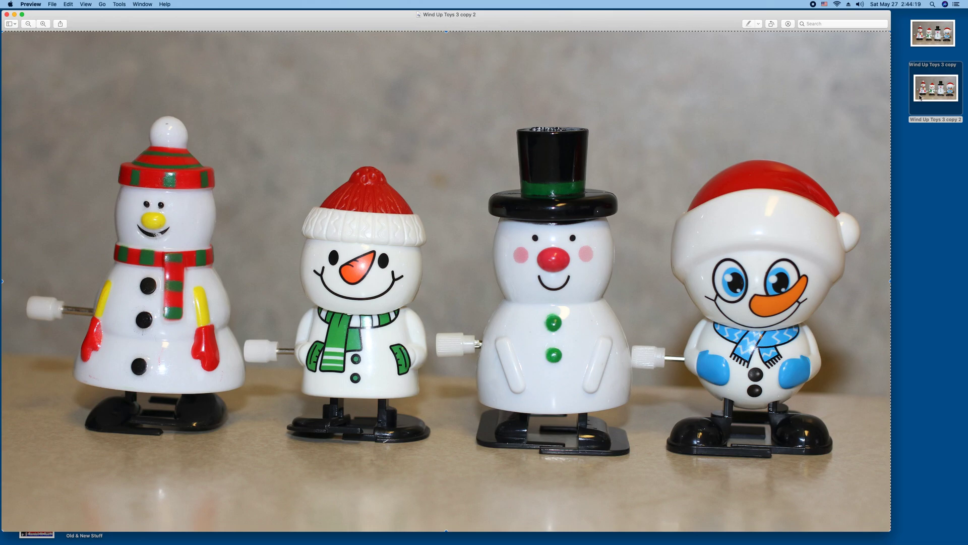
{"action": "left_click", "coordinate": [7, 14]}
Launch Affinity Photo from the Dock and bring up its File menu.
{"action": "mouse_move", "coordinate": [931, 180]}
{"action": "mouse_move", "coordinate": [966, 147]}
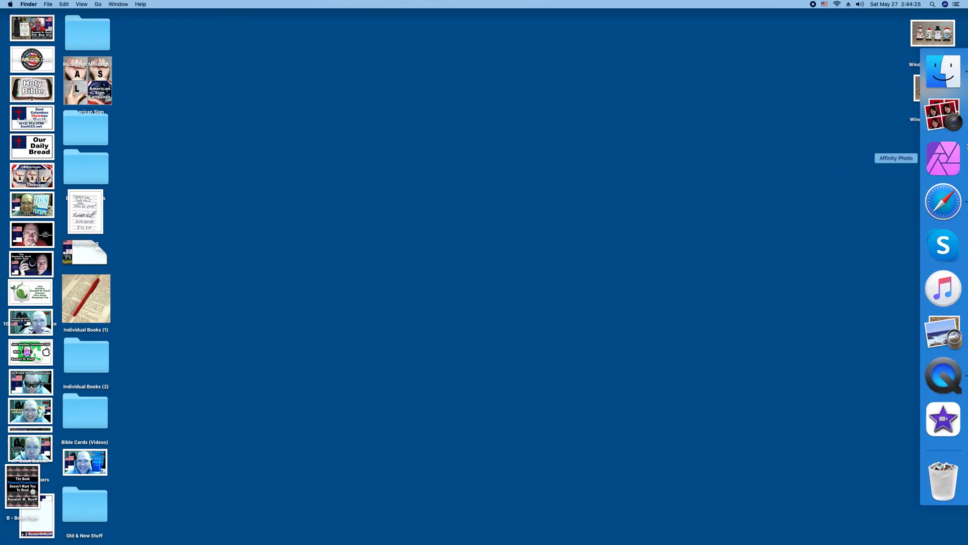
{"action": "left_click", "coordinate": [943, 158]}
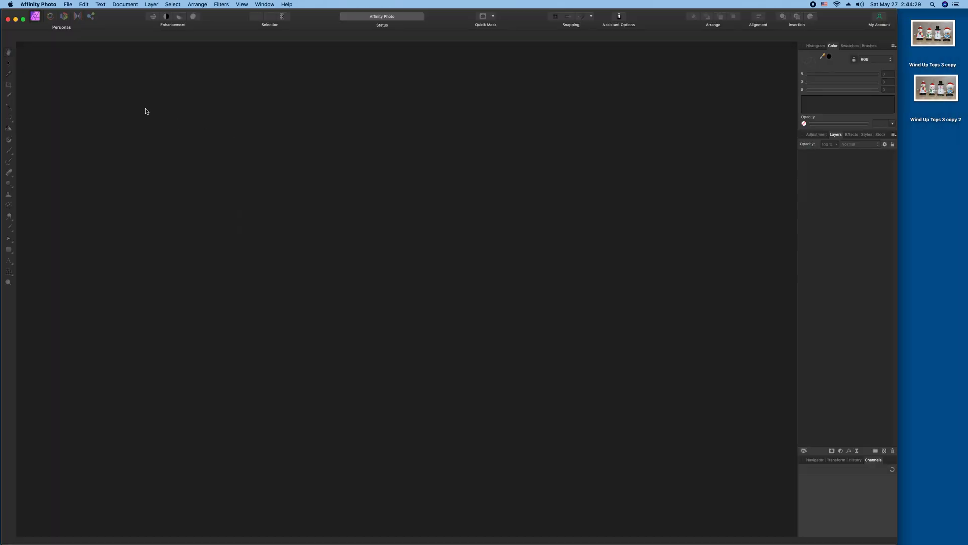
{"action": "left_click_drag", "start_coordinate": [116, 20], "coordinate": [118, 20]}
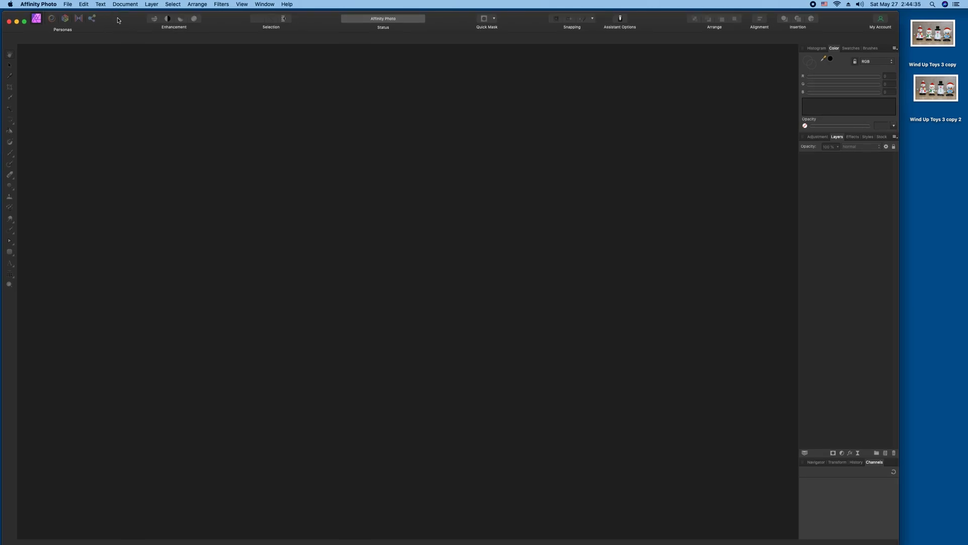
{"action": "left_click", "coordinate": [67, 4]}
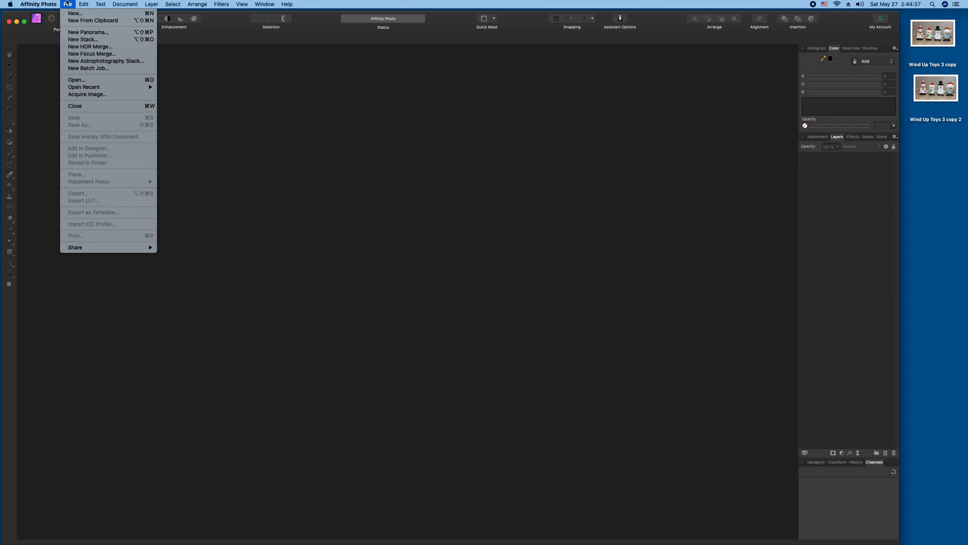
Load Wind Up Toys 3 copy 2 from the Desktop as an Affinity Photo document.
{"action": "left_click", "coordinate": [83, 80]}
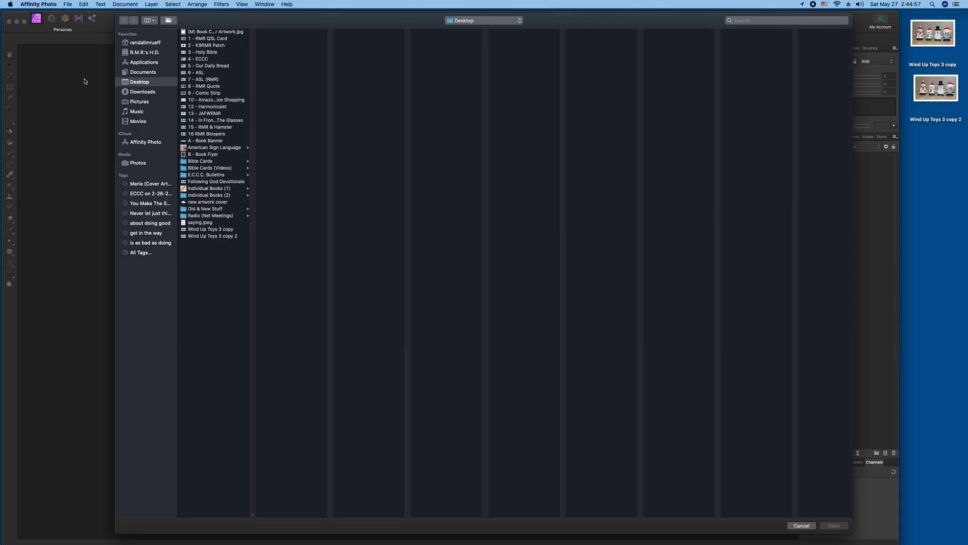
{"action": "left_click", "coordinate": [202, 237]}
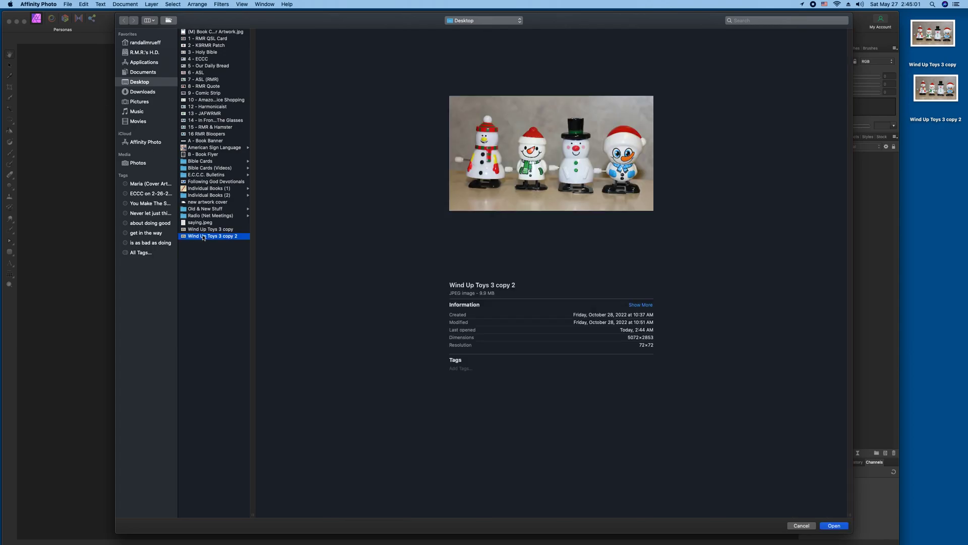
{"action": "double_click", "coordinate": [203, 237]}
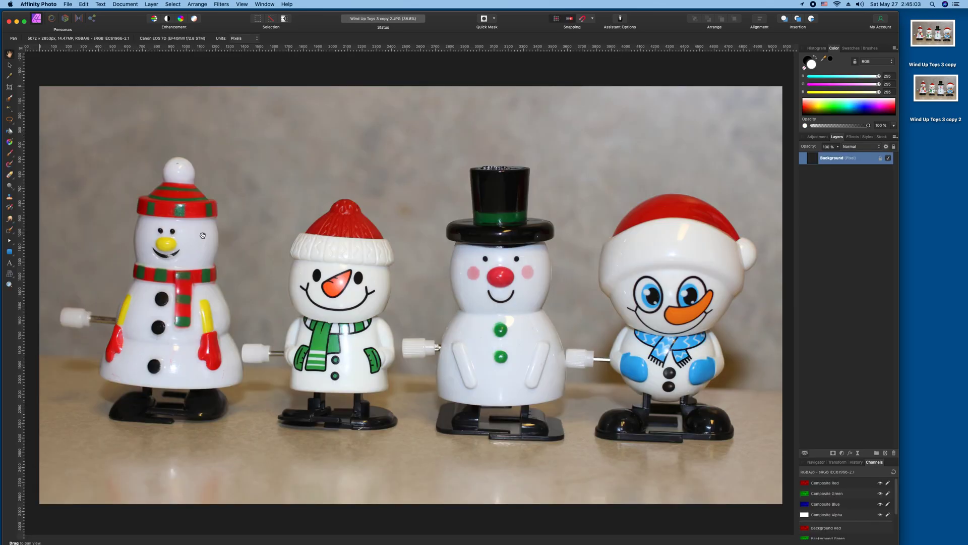
Paste the photo as a new layer, tint it red, and deselect it with the Move Tool.
{"action": "key", "text": "super+v"}
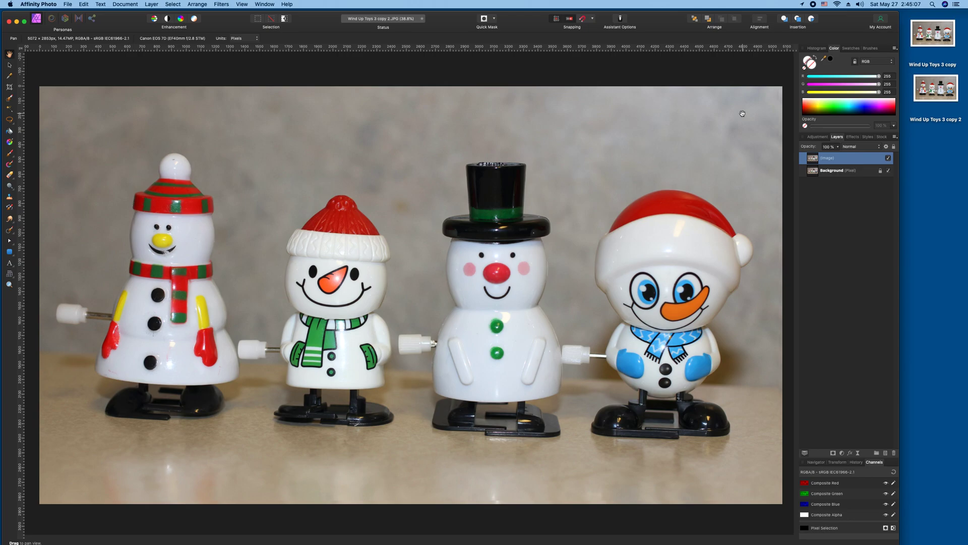
{"action": "left_click", "coordinate": [896, 107]}
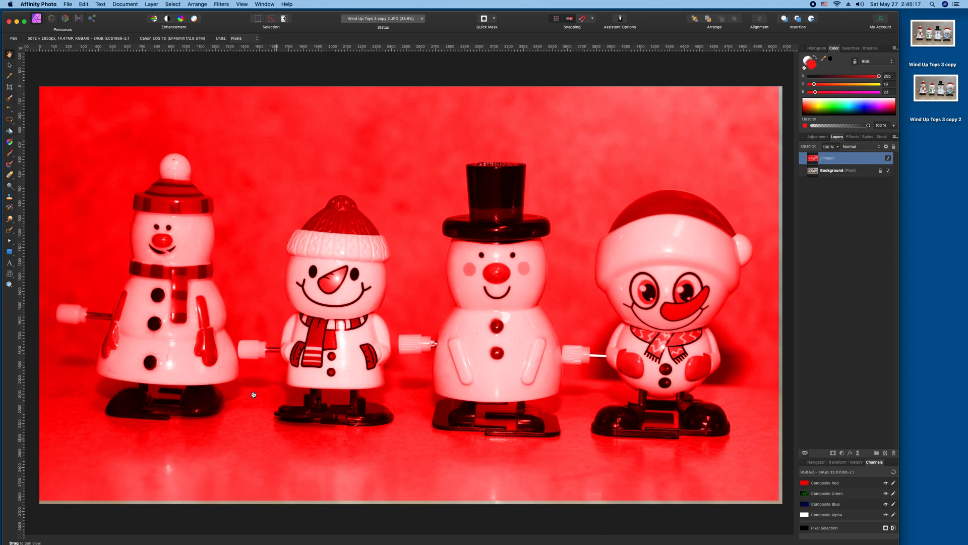
{"action": "left_click", "coordinate": [10, 66]}
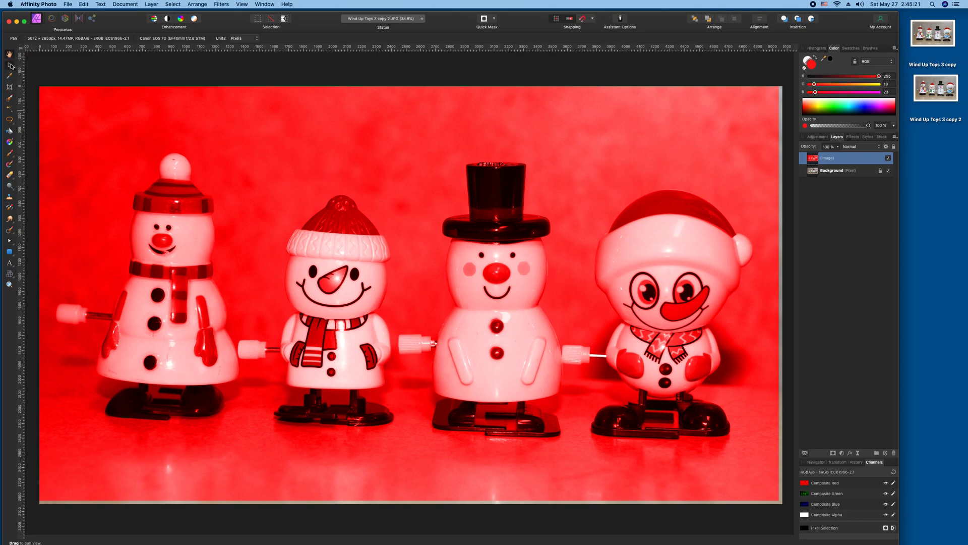
{"action": "left_click", "coordinate": [43, 73]}
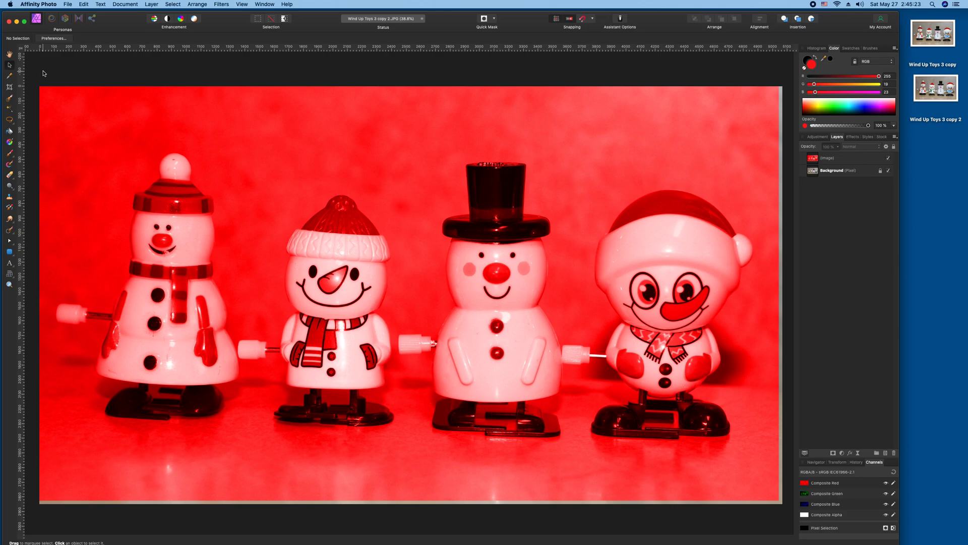
Save the document flattened, then paste another full-colour copy of the photo on top.
{"action": "key", "text": "super+s"}
{"action": "left_click", "coordinate": [457, 176]}
{"action": "key", "text": "super+v"}
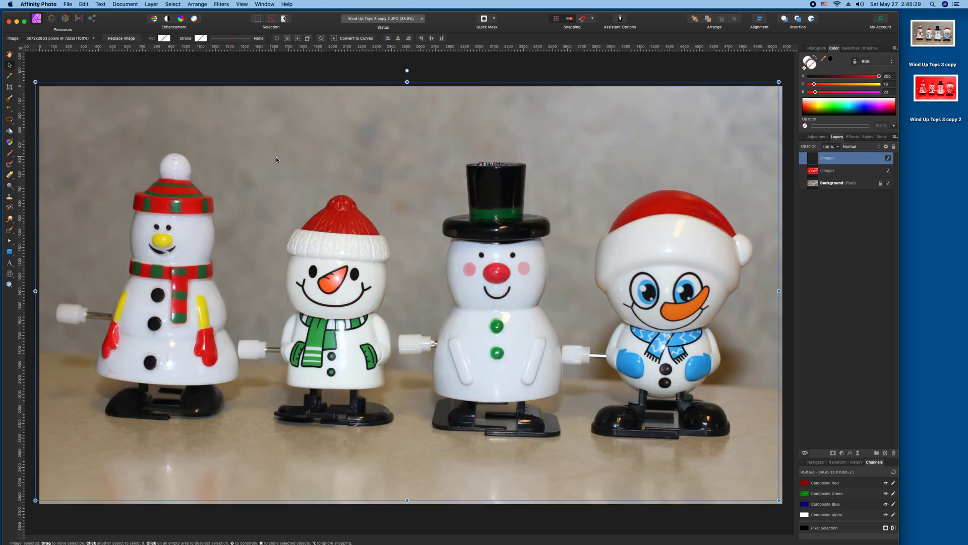
Tint the new top image layer solid blue from the Color panel spectrum.
{"action": "left_click", "coordinate": [859, 108]}
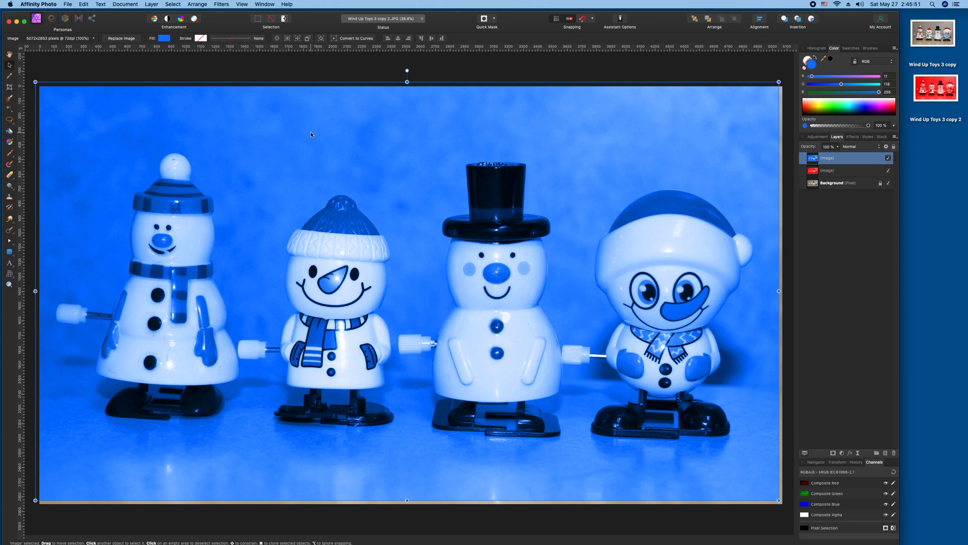
Nudge the blue layer right with arrow keys until a thin red strip shows at the left edge.
{"action": "key", "text": "Right"}
{"action": "key", "text": "Right"}
{"action": "key", "text": "Right"}
{"action": "key", "text": "Right"}
{"action": "key", "text": "Right"}
{"action": "key", "text": "Right"}
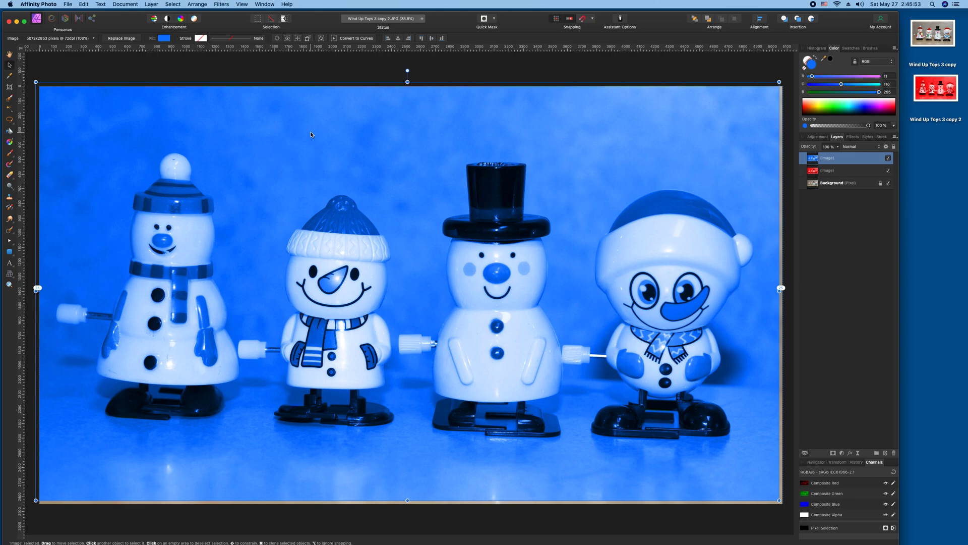
{"action": "key", "text": "Right"}
{"action": "key", "text": "Right"}
{"action": "key", "text": "Right"}
{"action": "key", "text": "Right"}
{"action": "key", "text": "Right"}
{"action": "key", "text": "Right"}
{"action": "key", "text": "Right"}
{"action": "key", "text": "Right"}
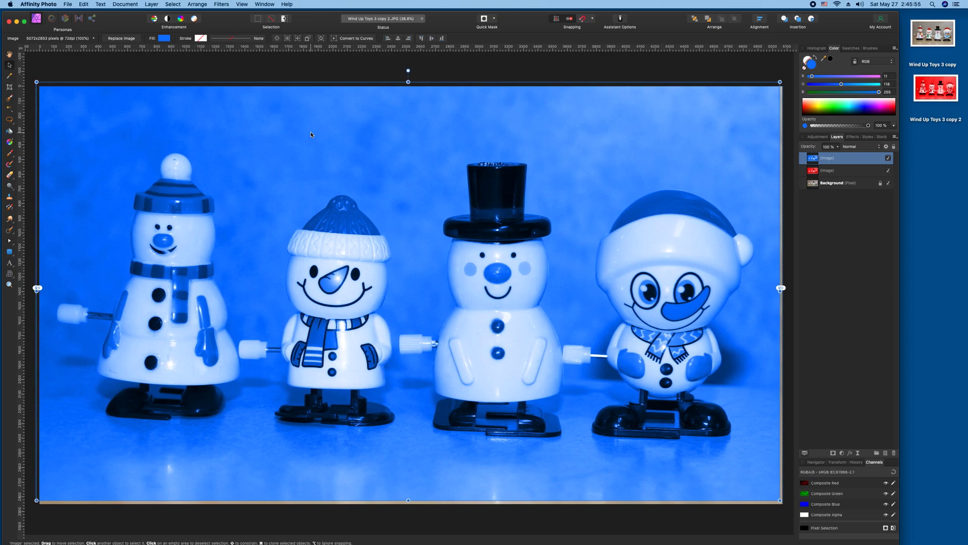
{"action": "key", "text": "Right"}
{"action": "key", "text": "Right"}
{"action": "key", "text": "Right"}
{"action": "key", "text": "Right"}
{"action": "key", "text": "Right"}
{"action": "key", "text": "Right"}
{"action": "key", "text": "Right"}
{"action": "key", "text": "Right"}
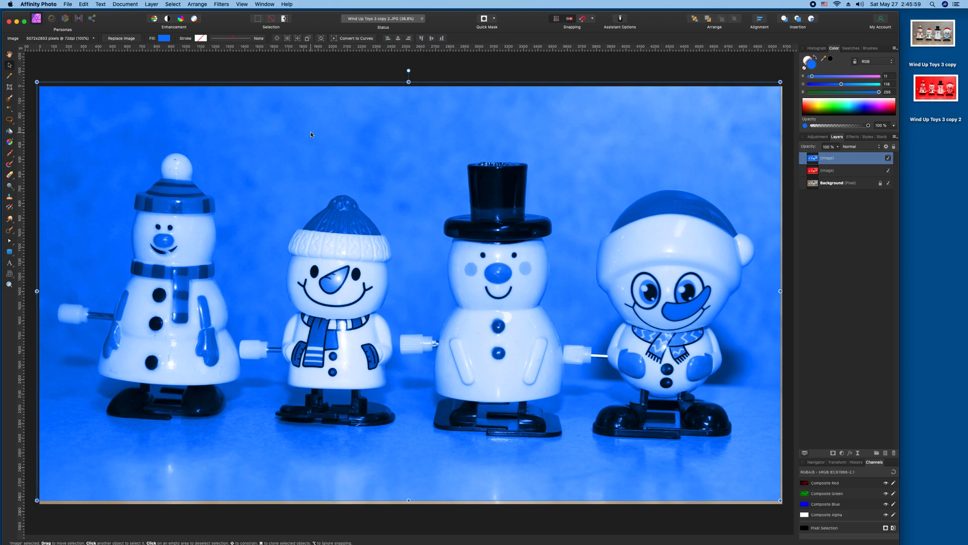
{"action": "key", "text": "Right"}
{"action": "key", "text": "Right"}
{"action": "key", "text": "Right"}
{"action": "key", "text": "Right"}
{"action": "key", "text": "Right"}
{"action": "key", "text": "Right"}
{"action": "key", "text": "Right"}
{"action": "key", "text": "Right"}
{"action": "key", "text": "Right"}
{"action": "key", "text": "Right"}
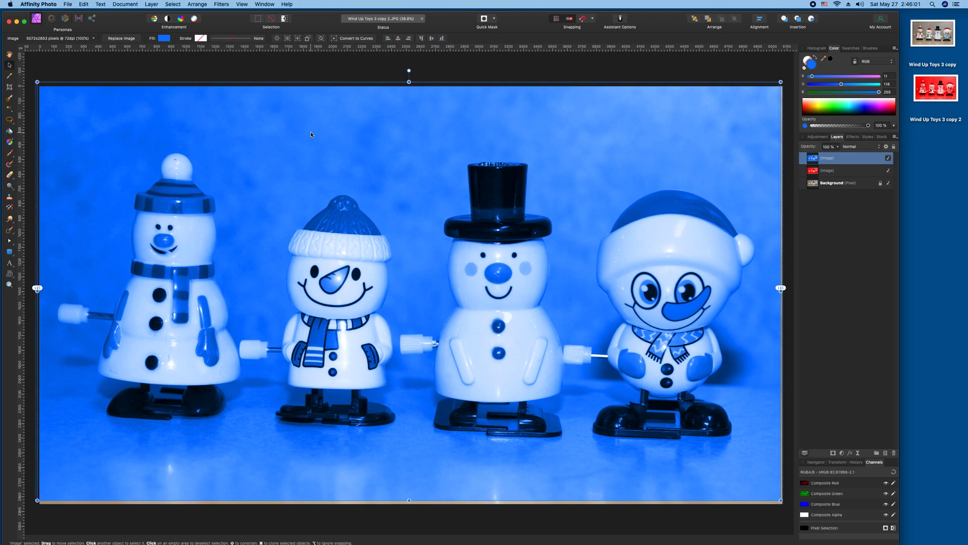
{"action": "key", "text": "Right"}
{"action": "key", "text": "Right"}
{"action": "key", "text": "Right"}
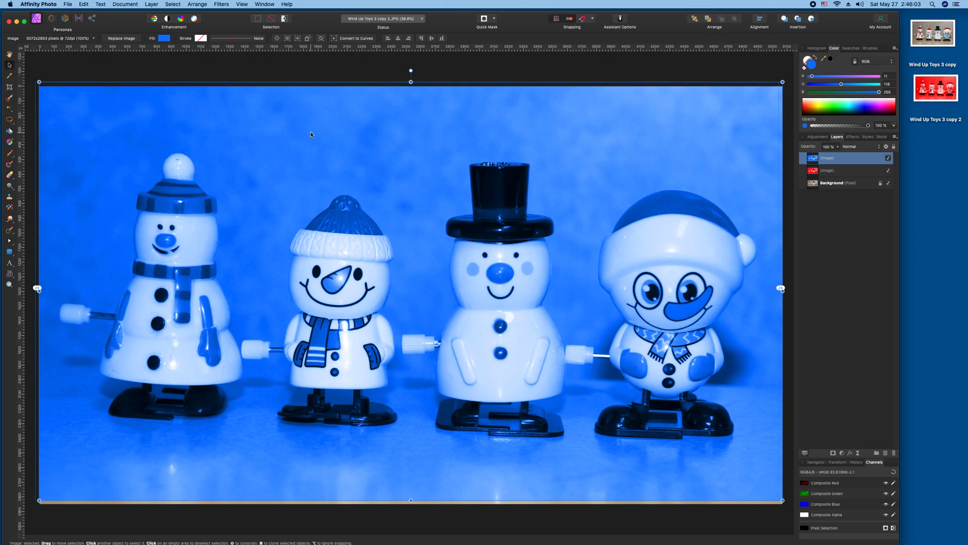
{"action": "key", "text": "Left"}
{"action": "key", "text": "Left"}
{"action": "key", "text": "Left"}
{"action": "key", "text": "Left"}
{"action": "key", "text": "Left"}
{"action": "key", "text": "Left"}
{"action": "key", "text": "Left"}
{"action": "key", "text": "Left"}
{"action": "key", "text": "Left"}
{"action": "key", "text": "Left"}
{"action": "key", "text": "Left"}
{"action": "key", "text": "Left"}
{"action": "key", "text": "Left"}
{"action": "key", "text": "Left"}
{"action": "key", "text": "Left"}
{"action": "key", "text": "Left"}
{"action": "key", "text": "Left"}
{"action": "key", "text": "Left"}
{"action": "key", "text": "Left"}
{"action": "key", "text": "Left"}
{"action": "key", "text": "Left"}
{"action": "key", "text": "Left"}
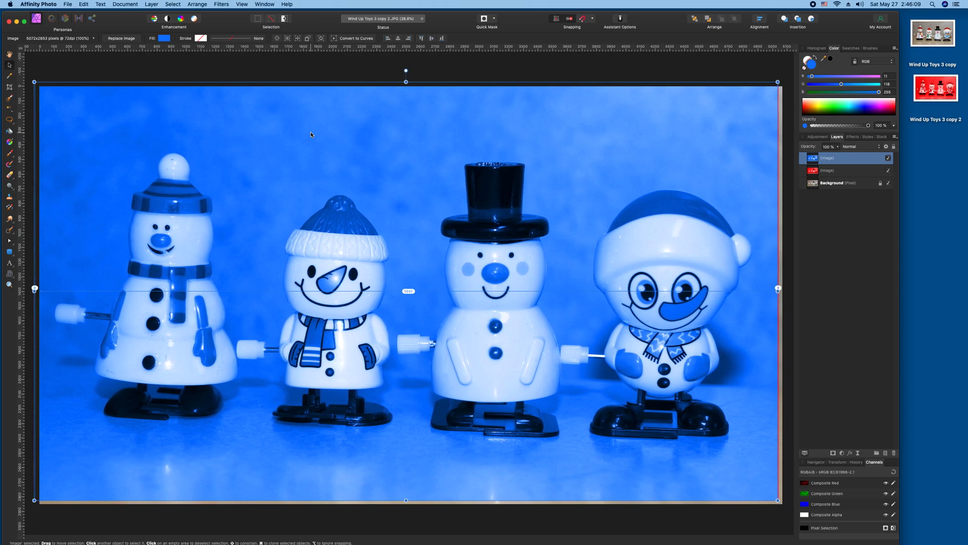
{"action": "key", "text": "Right"}
{"action": "key", "text": "Right"}
{"action": "key", "text": "Right"}
{"action": "key", "text": "Right"}
{"action": "key", "text": "Right"}
{"action": "key", "text": "Right"}
{"action": "key", "text": "Right"}
{"action": "key", "text": "Right"}
{"action": "key", "text": "Right"}
{"action": "key", "text": "Right"}
{"action": "key", "text": "Right"}
{"action": "key", "text": "Right"}
{"action": "key", "text": "Right"}
{"action": "key", "text": "Right"}
{"action": "key", "text": "Right"}
{"action": "key", "text": "Right"}
{"action": "key", "text": "Right"}
{"action": "key", "text": "Right"}
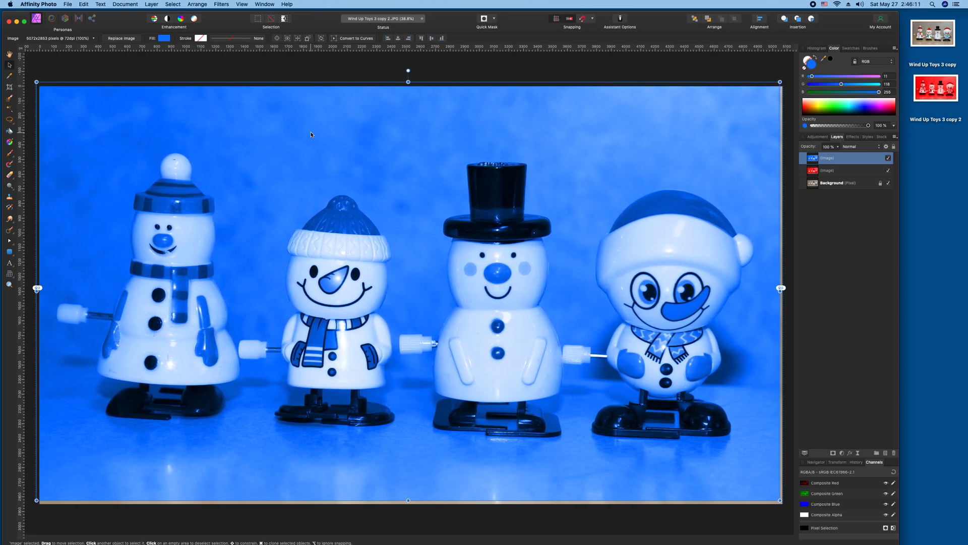
{"action": "key", "text": "Right"}
{"action": "key", "text": "Right"}
{"action": "key", "text": "Right"}
{"action": "key", "text": "Right"}
{"action": "key", "text": "Right"}
{"action": "key", "text": "Right"}
{"action": "key", "text": "Right"}
{"action": "key", "text": "Right"}
{"action": "key", "text": "Right"}
{"action": "key", "text": "Right"}
{"action": "key", "text": "Right"}
{"action": "key", "text": "Right"}
{"action": "key", "text": "Right"}
{"action": "key", "text": "Right"}
{"action": "key", "text": "Right"}
{"action": "key", "text": "Right"}
{"action": "key", "text": "Right"}
{"action": "key", "text": "Right"}
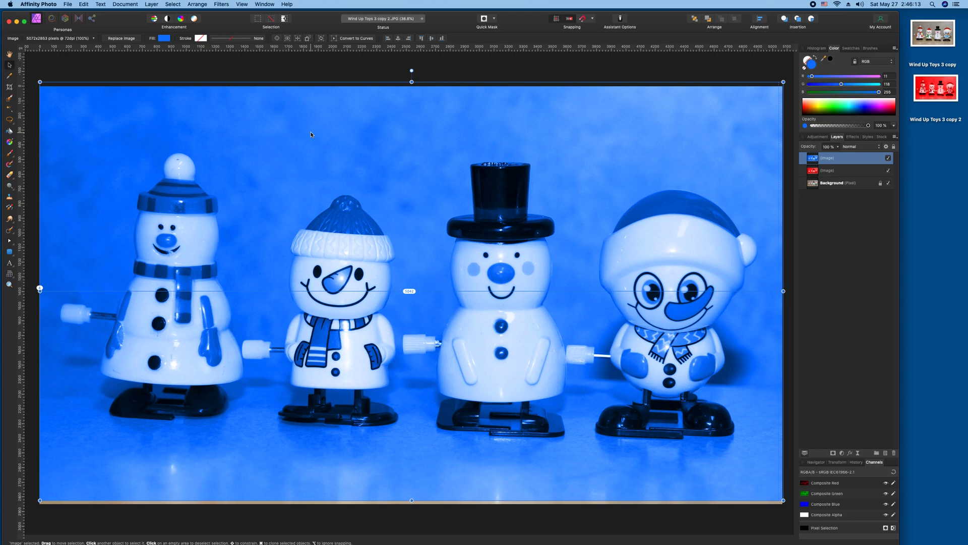
{"action": "key", "text": "Right"}
{"action": "key", "text": "Right"}
{"action": "key", "text": "Right"}
{"action": "key", "text": "Right"}
{"action": "key", "text": "Right"}
{"action": "key", "text": "Right"}
{"action": "key", "text": "Right"}
{"action": "key", "text": "Right"}
{"action": "key", "text": "Right"}
{"action": "key", "text": "Right"}
{"action": "key", "text": "Right"}
{"action": "key", "text": "Right"}
{"action": "key", "text": "Right"}
{"action": "key", "text": "Right"}
{"action": "key", "text": "Right"}
{"action": "key", "text": "Right"}
{"action": "key", "text": "Right"}
{"action": "key", "text": "Right"}
{"action": "key", "text": "Right"}
{"action": "key", "text": "Right"}
{"action": "key", "text": "Right"}
{"action": "key", "text": "Right"}
{"action": "key", "text": "Right"}
{"action": "key", "text": "Right"}
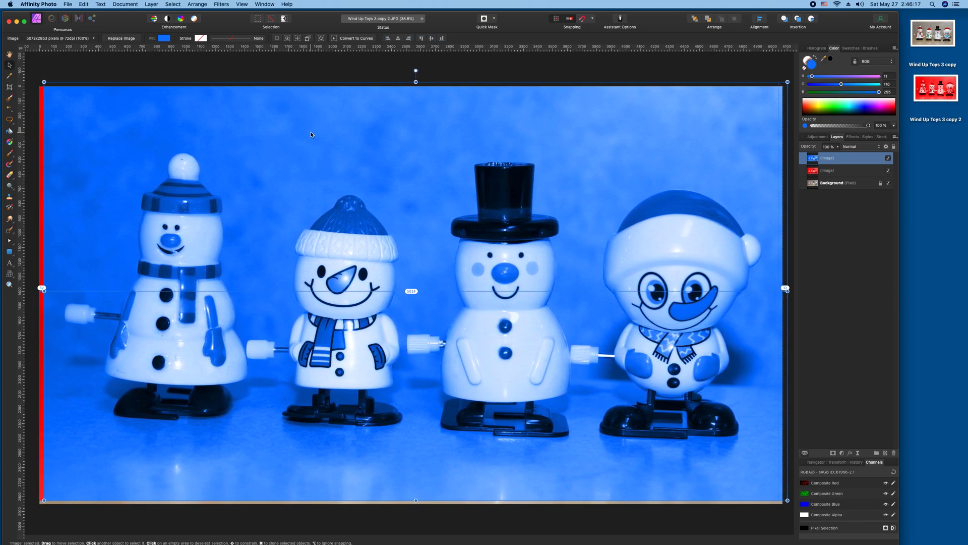
{"action": "key", "text": "Right"}
{"action": "key", "text": "Right"}
{"action": "key", "text": "Right"}
{"action": "key", "text": "Right"}
{"action": "key", "text": "Right"}
{"action": "key", "text": "Right"}
{"action": "key", "text": "Right"}
{"action": "key", "text": "Right"}
{"action": "key", "text": "Right"}
{"action": "key", "text": "Right"}
{"action": "key", "text": "Right"}
{"action": "key", "text": "Right"}
{"action": "key", "text": "Right"}
{"action": "key", "text": "Right"}
{"action": "key", "text": "Right"}
{"action": "key", "text": "Right"}
{"action": "key", "text": "Right"}
{"action": "key", "text": "Right"}
{"action": "key", "text": "Right"}
{"action": "key", "text": "Right"}
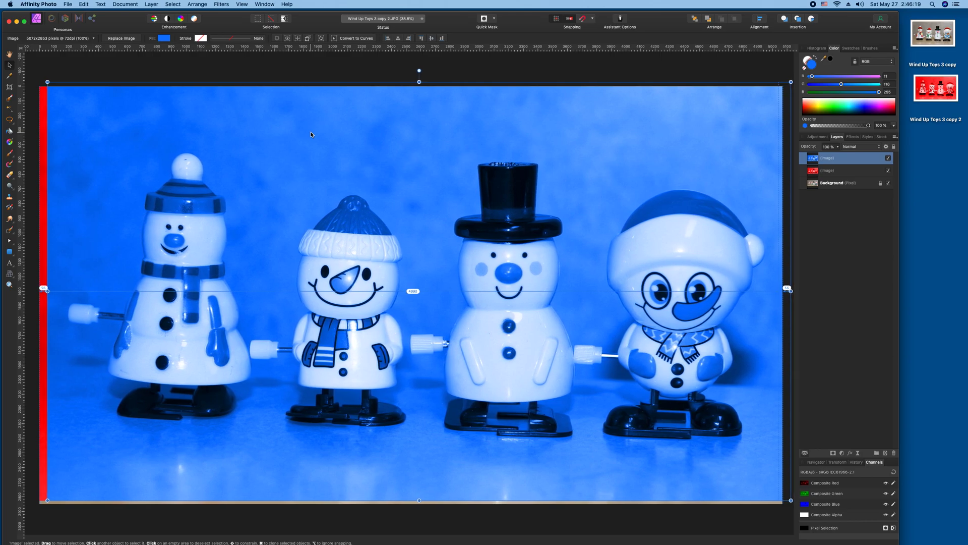
{"action": "key", "text": "Right"}
{"action": "key", "text": "Right"}
{"action": "key", "text": "Right"}
{"action": "key", "text": "Right"}
{"action": "key", "text": "Right"}
{"action": "key", "text": "Right"}
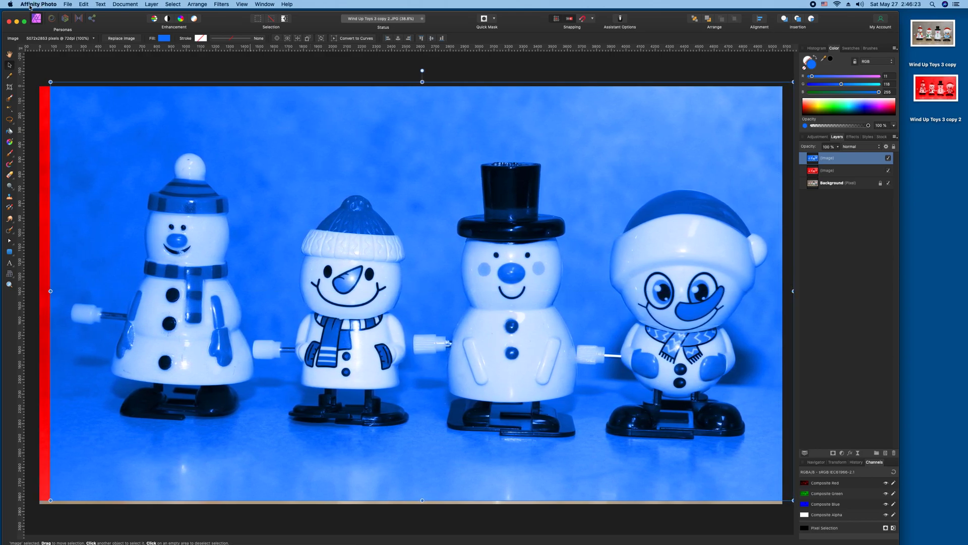
Undo the nudge, try dragging the blue layer right, then undo that move so blue covers red.
{"action": "left_click", "coordinate": [84, 4]}
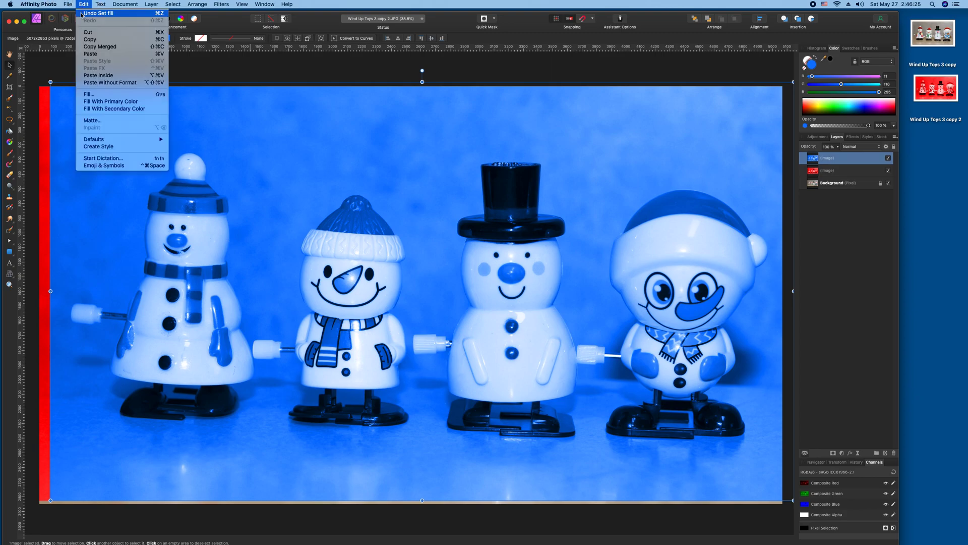
{"action": "left_click", "coordinate": [89, 13]}
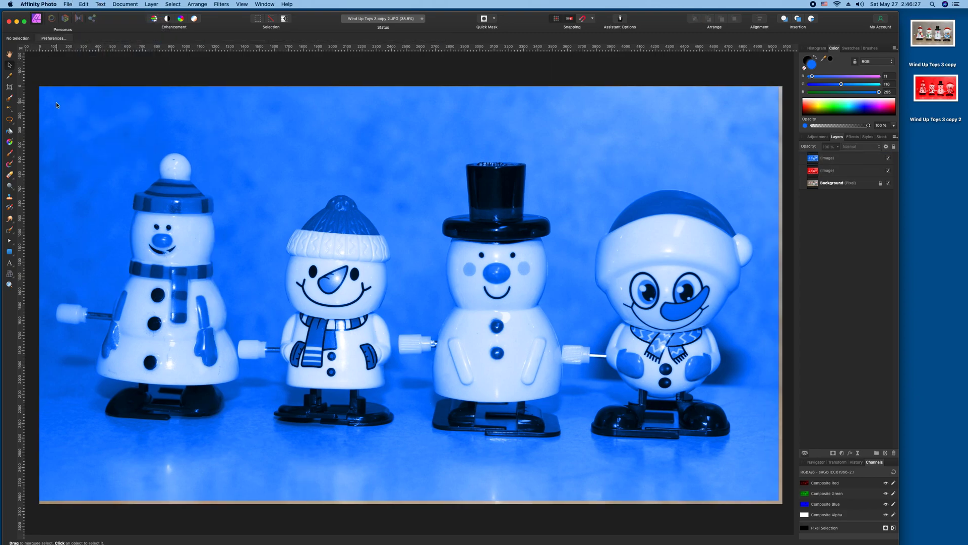
{"action": "left_click_drag", "start_coordinate": [57, 103], "coordinate": [205, 103]}
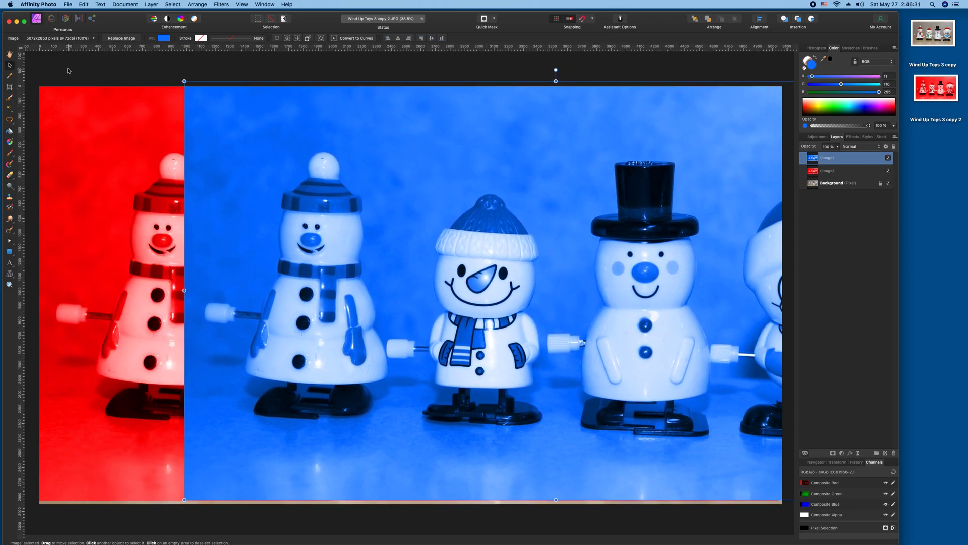
{"action": "left_click", "coordinate": [84, 4]}
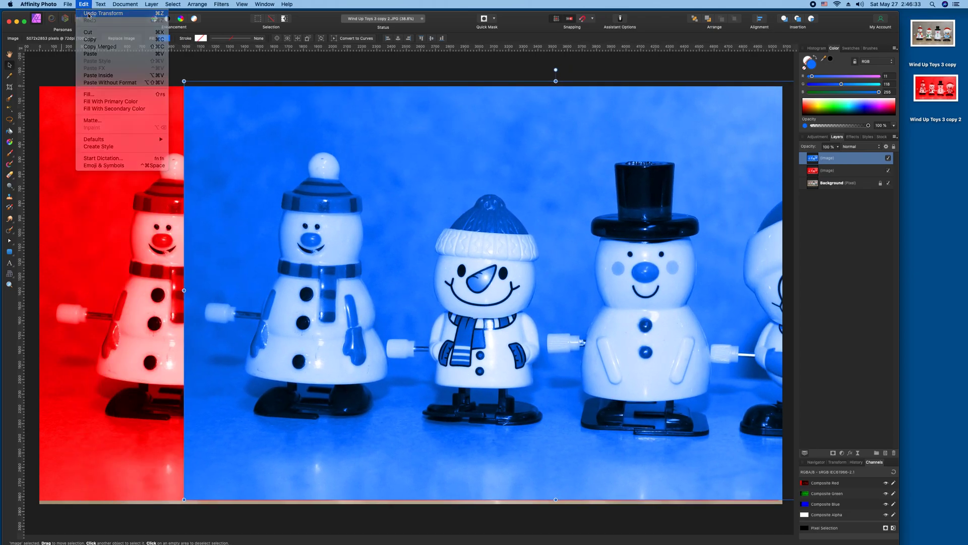
{"action": "left_click", "coordinate": [90, 14]}
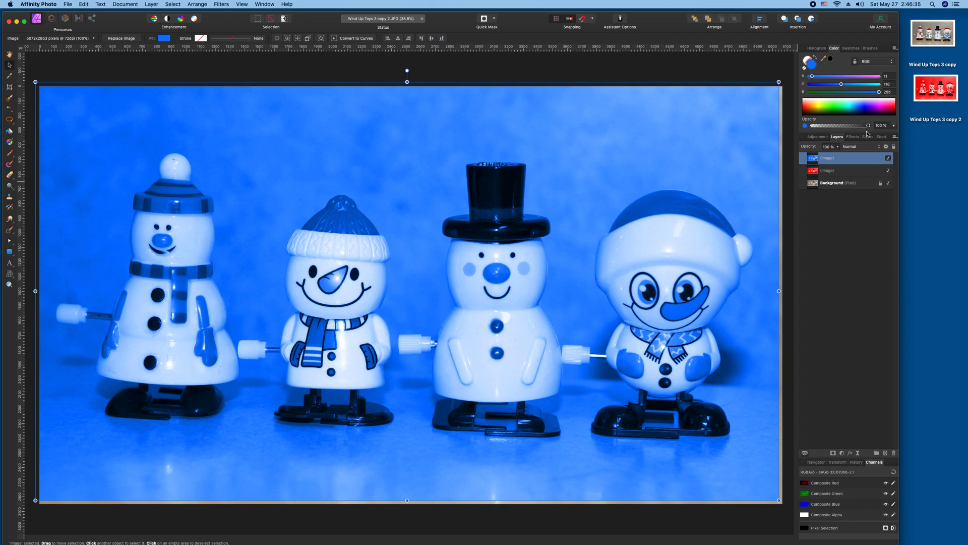
Lower the blue layer's opacity to 60% for a purple tint and realign it with arrow nudges.
{"action": "left_click_drag", "start_coordinate": [869, 128], "coordinate": [851, 130]}
{"action": "left_click_drag", "start_coordinate": [850, 130], "coordinate": [848, 129]}
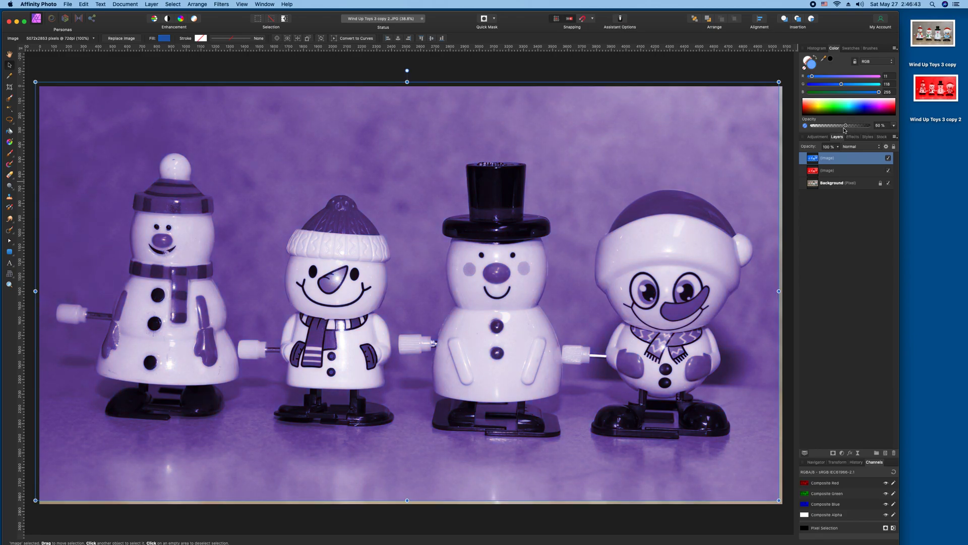
{"action": "key", "text": "Right"}
{"action": "key", "text": "Right"}
{"action": "key", "text": "Right"}
{"action": "key", "text": "Right"}
{"action": "key", "text": "Right"}
{"action": "key", "text": "Right"}
{"action": "key", "text": "Right"}
{"action": "key", "text": "Right"}
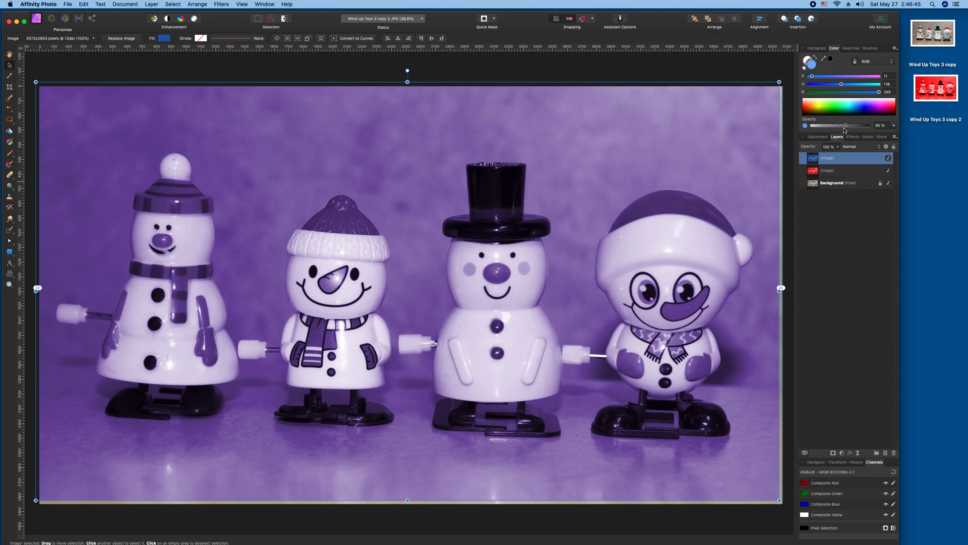
{"action": "key", "text": "Right"}
{"action": "key", "text": "Right"}
{"action": "key", "text": "Right"}
{"action": "key", "text": "Right"}
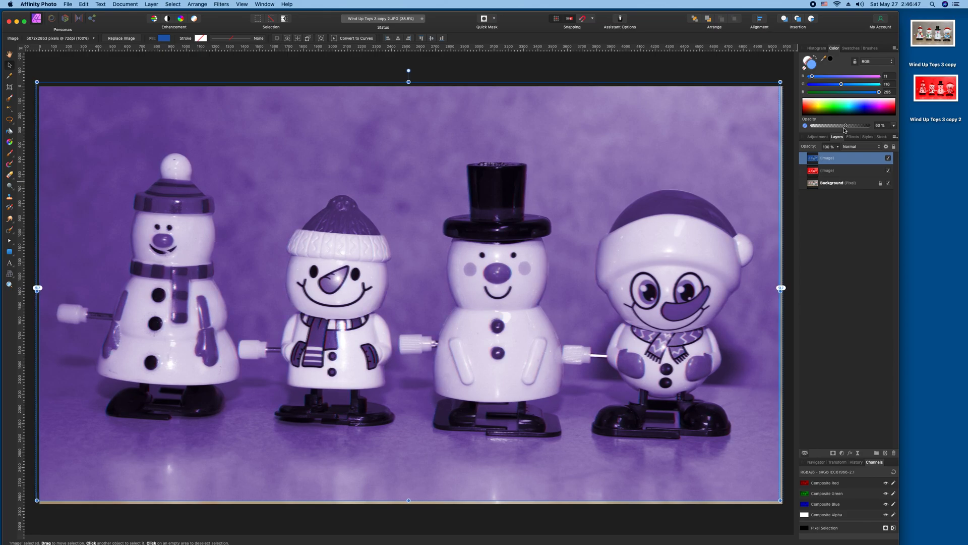
{"action": "key", "text": "Right"}
{"action": "key", "text": "Right"}
{"action": "key", "text": "Right"}
{"action": "key", "text": "Right"}
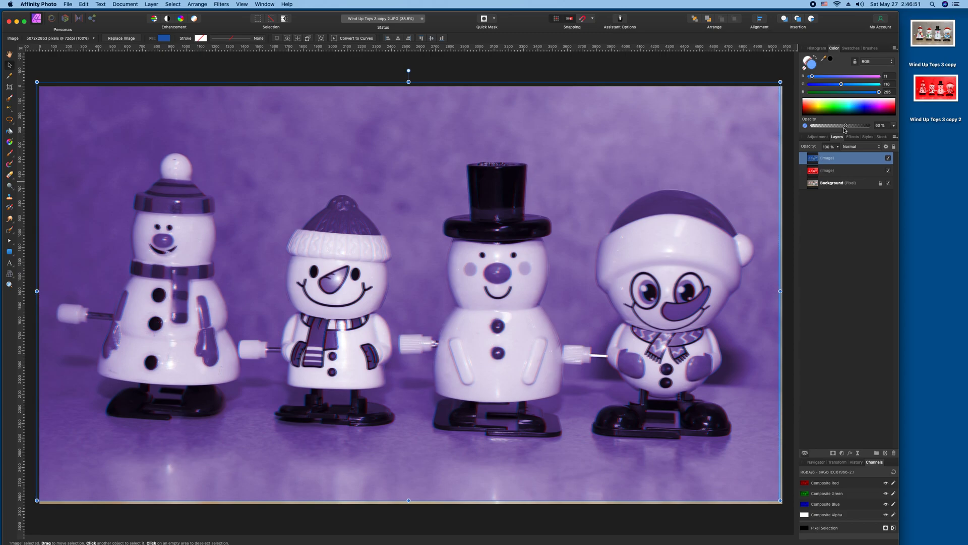
{"action": "key", "text": "Left"}
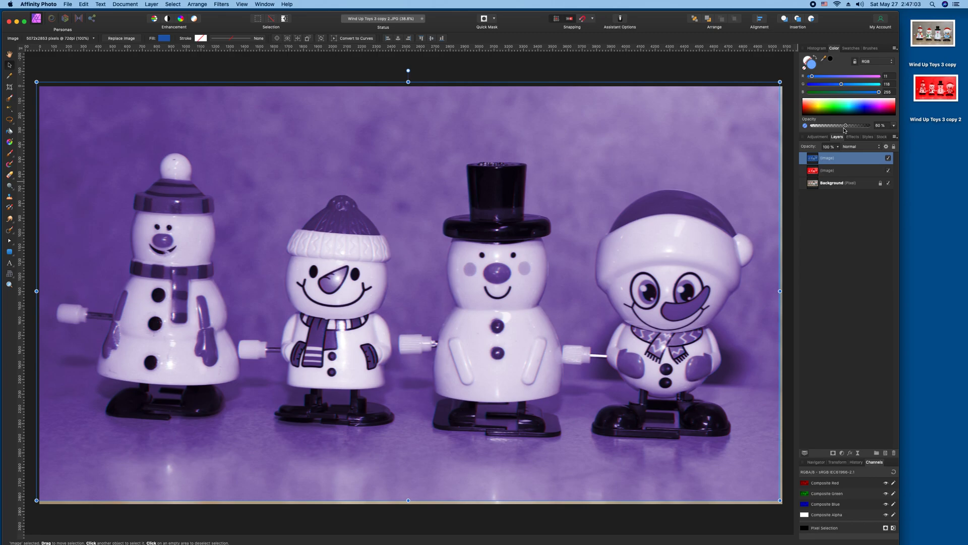
{"action": "key", "text": "Left"}
{"action": "key", "text": "Left"}
{"action": "key", "text": "Left"}
{"action": "key", "text": "Left"}
{"action": "key", "text": "Left"}
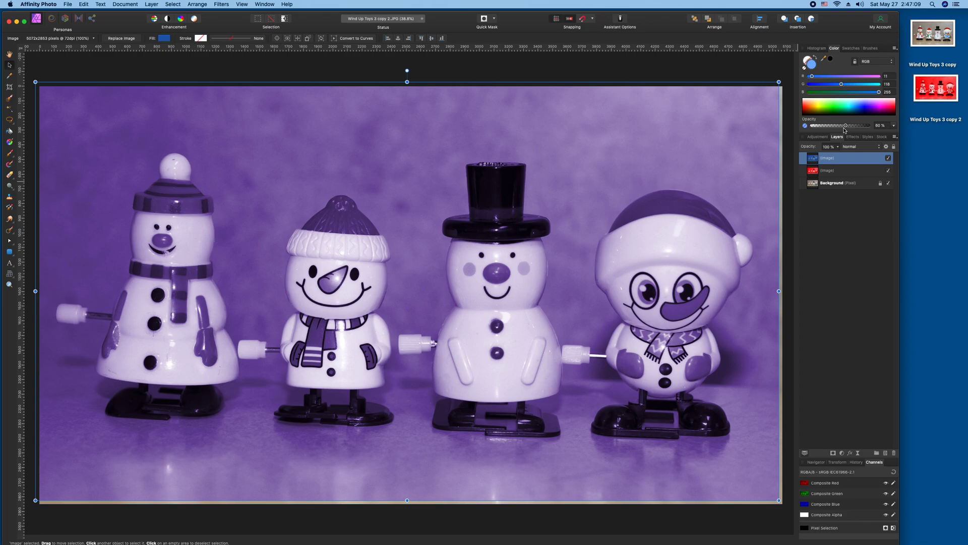
{"action": "key", "text": "Right"}
{"action": "key", "text": "Right"}
{"action": "key", "text": "Right"}
{"action": "key", "text": "Right"}
{"action": "key", "text": "Right"}
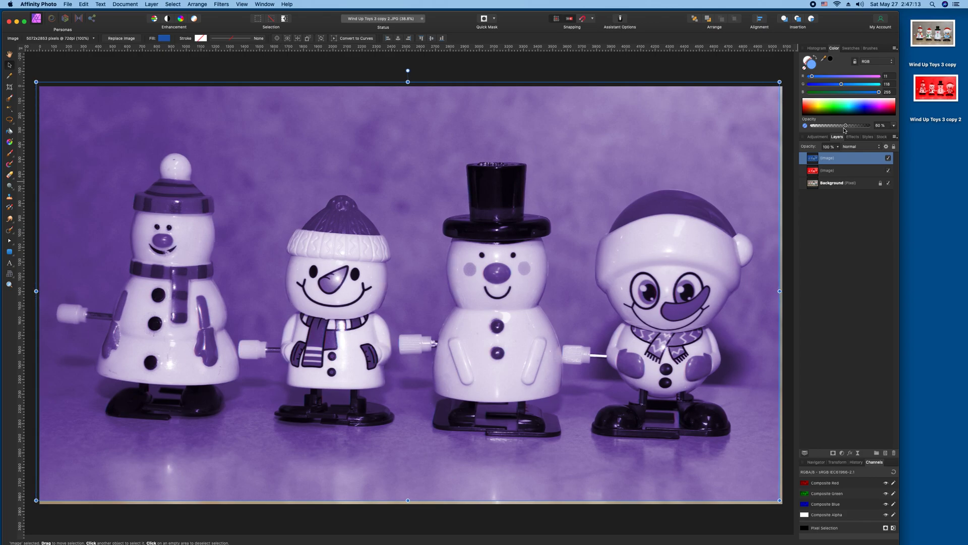
{"action": "key", "text": "Right"}
{"action": "key", "text": "Right"}
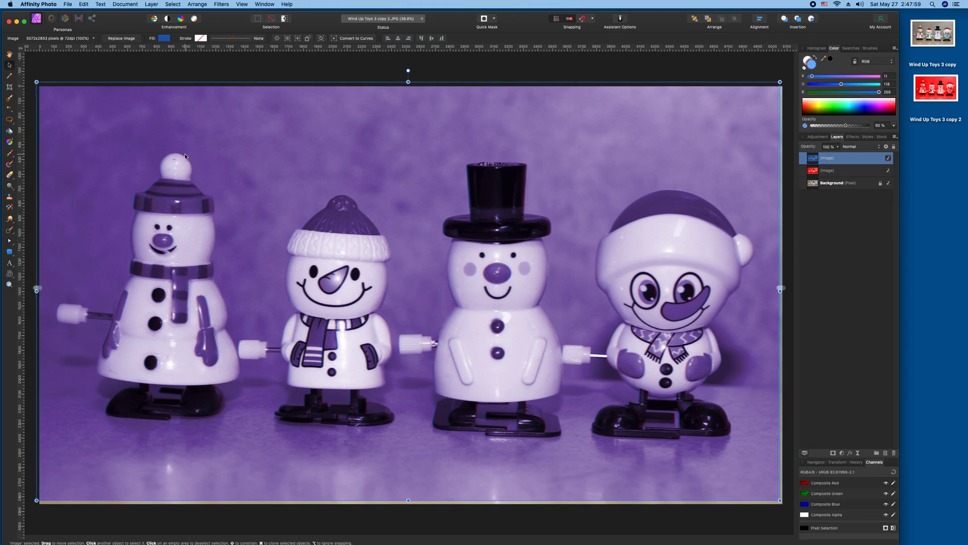
Nudge the 60% blue layer one pixel right over the red layer.
{"action": "key", "text": "Right"}
Deselect the layer and save the purple photo flattened.
{"action": "left_click", "coordinate": [105, 74]}
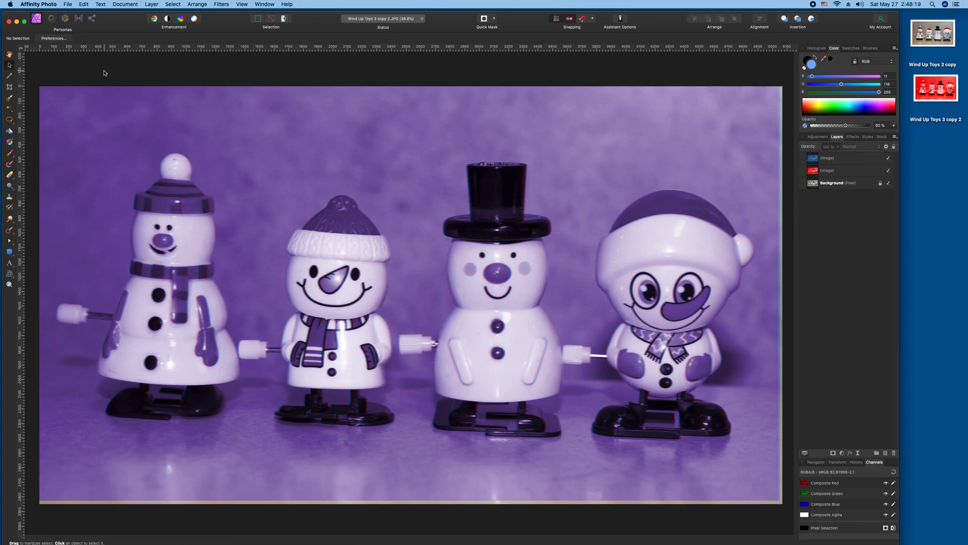
{"action": "key", "text": "super+s"}
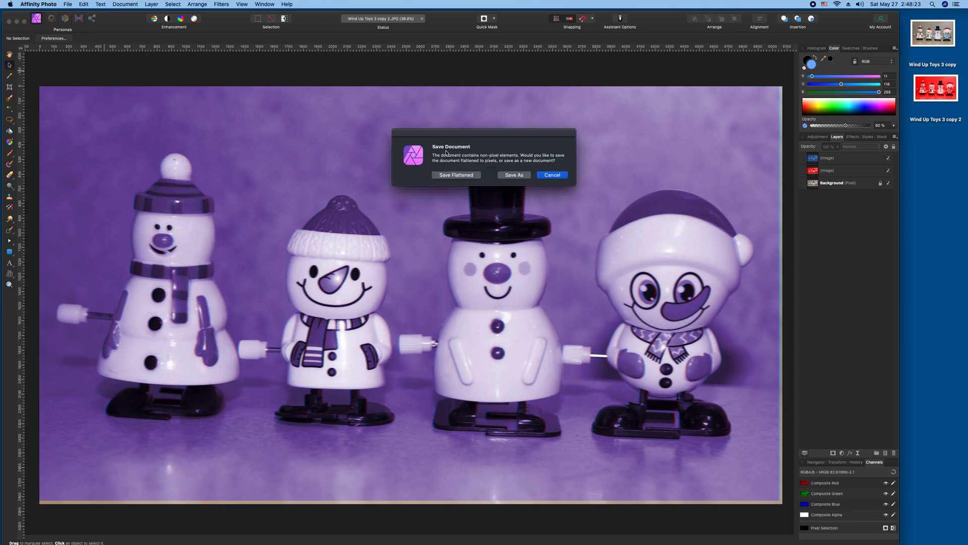
{"action": "left_click", "coordinate": [457, 174]}
Crop the photo slightly by pulling the bottom-right corner inward and applying it.
{"action": "left_click", "coordinate": [10, 87]}
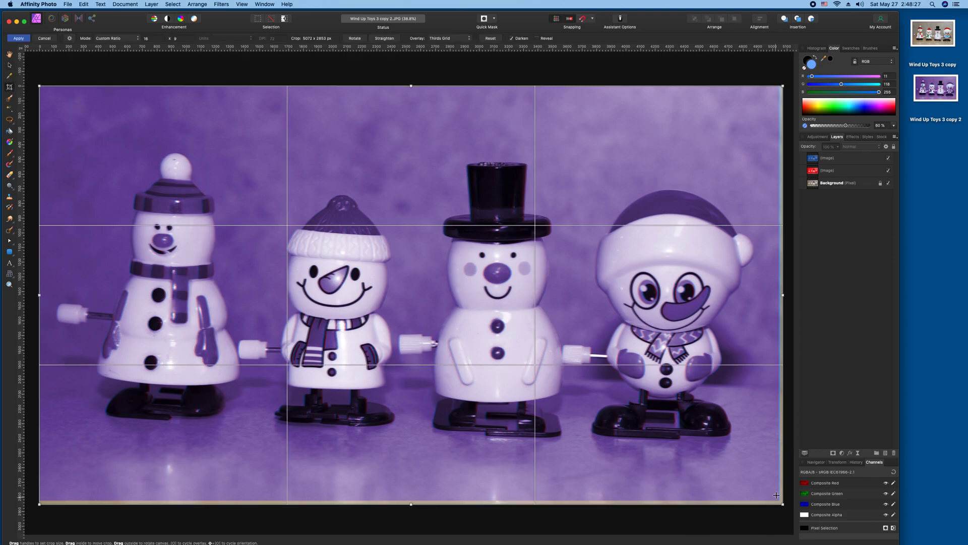
{"action": "left_click_drag", "start_coordinate": [783, 504], "coordinate": [770, 495]}
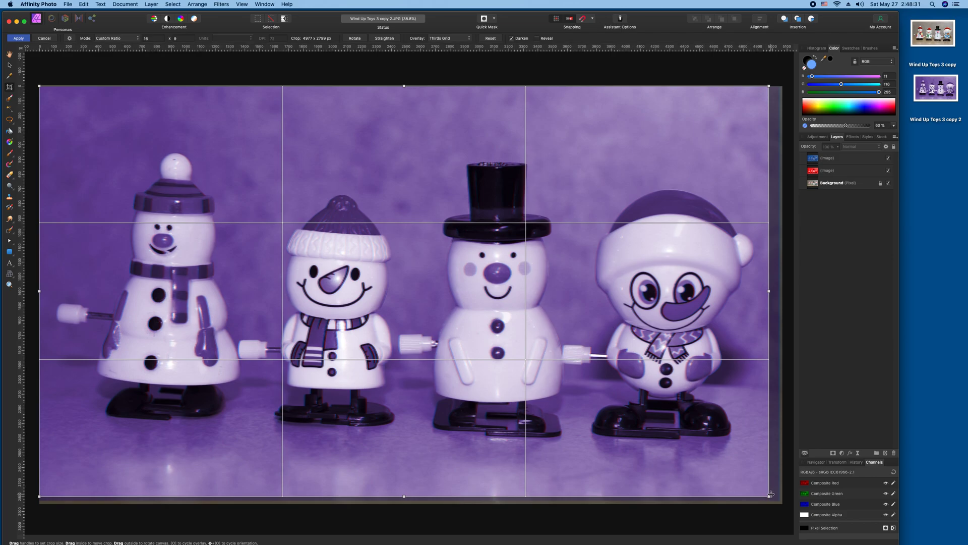
{"action": "left_click_drag", "start_coordinate": [719, 476], "coordinate": [723, 479]}
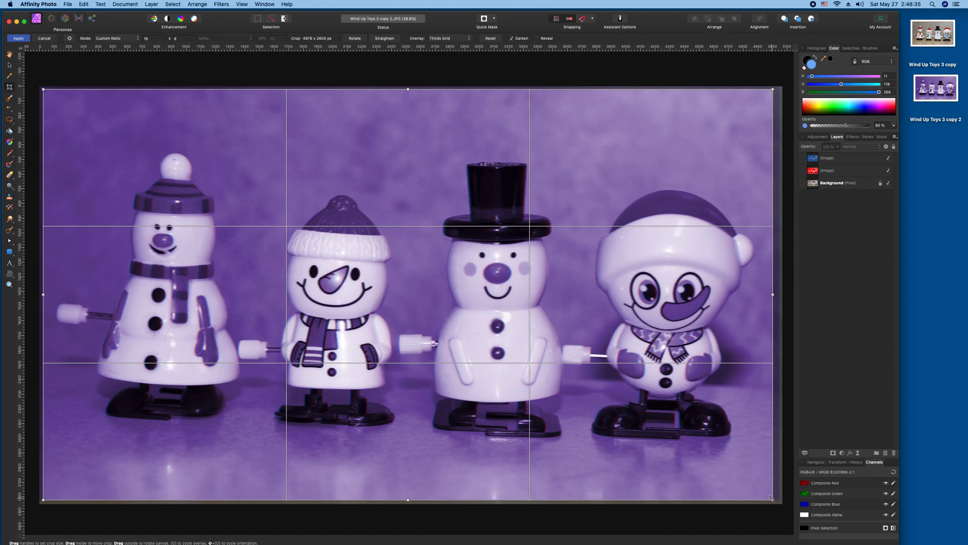
{"action": "left_click_drag", "start_coordinate": [771, 499], "coordinate": [744, 485]}
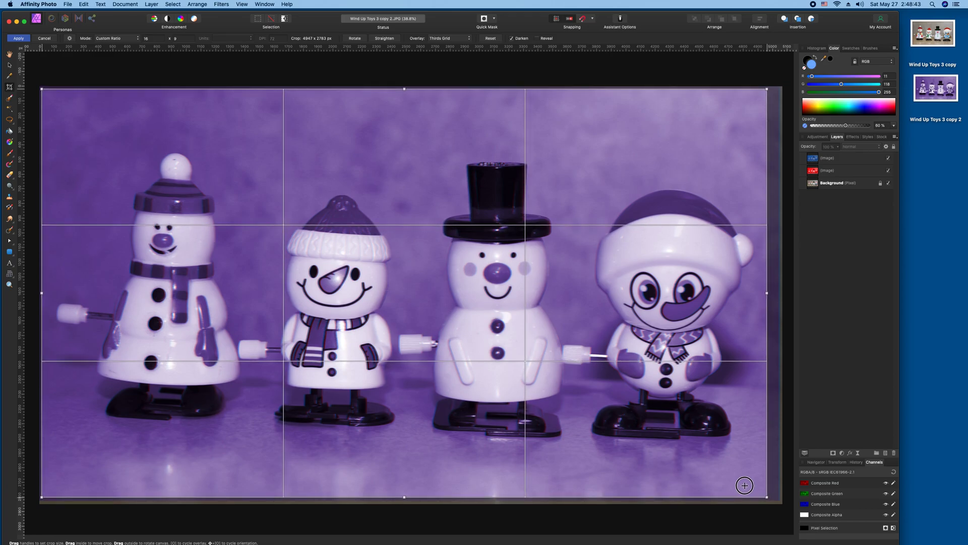
{"action": "key", "text": "Return"}
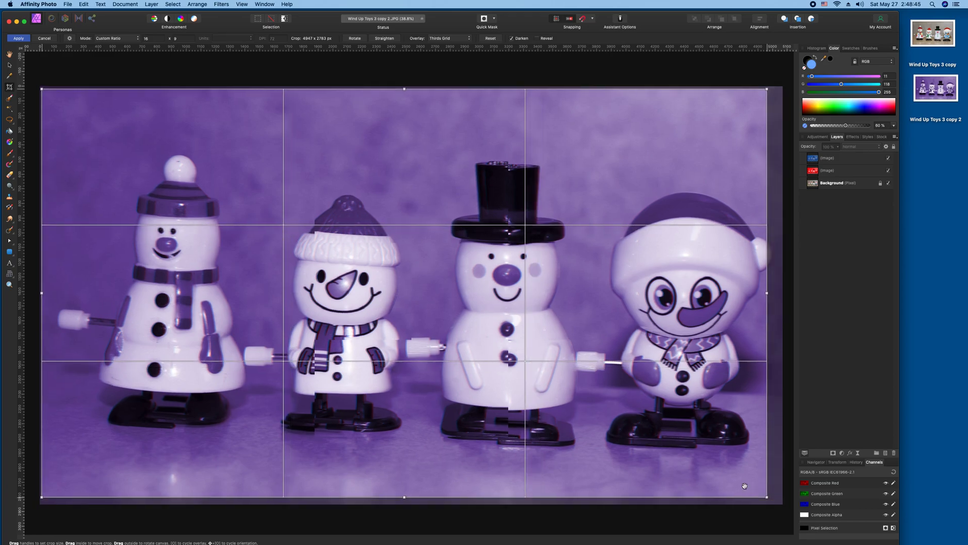
{"action": "key", "text": "h"}
Save the cropped photo flattened again and close the document window.
{"action": "key", "text": "super+s"}
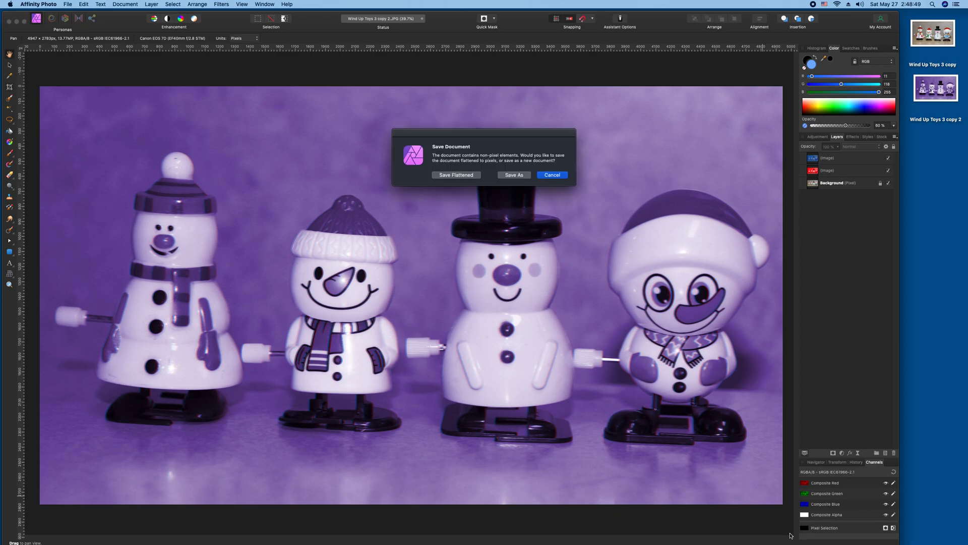
{"action": "left_click", "coordinate": [455, 174]}
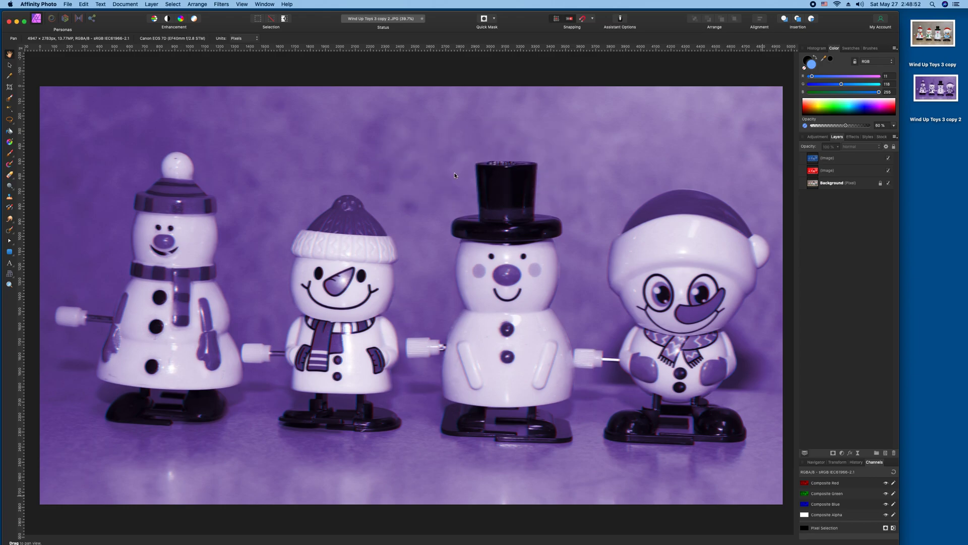
{"action": "left_click", "coordinate": [9, 22]}
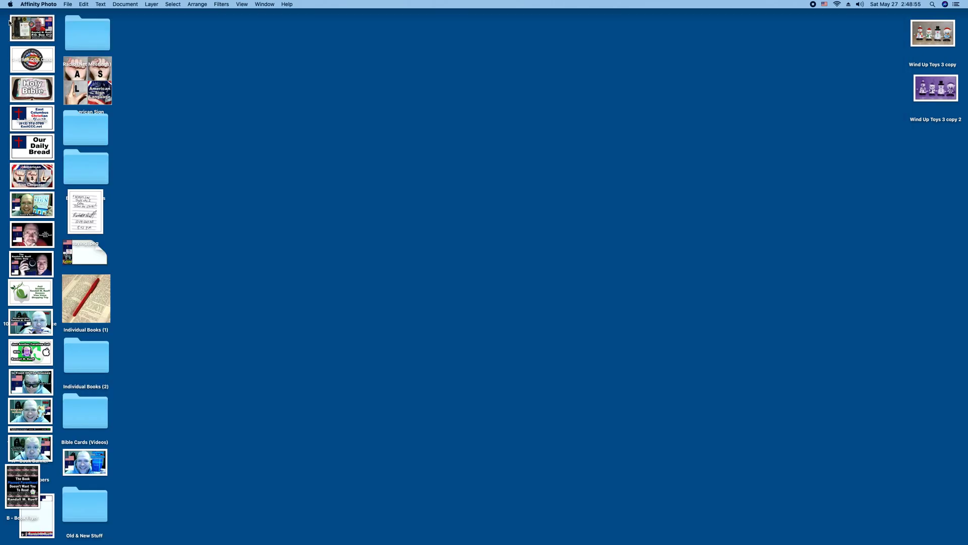
Open Wind Up Toys 3 copy 2 from the desktop in Preview and shift its window slightly.
{"action": "double_click", "coordinate": [929, 103]}
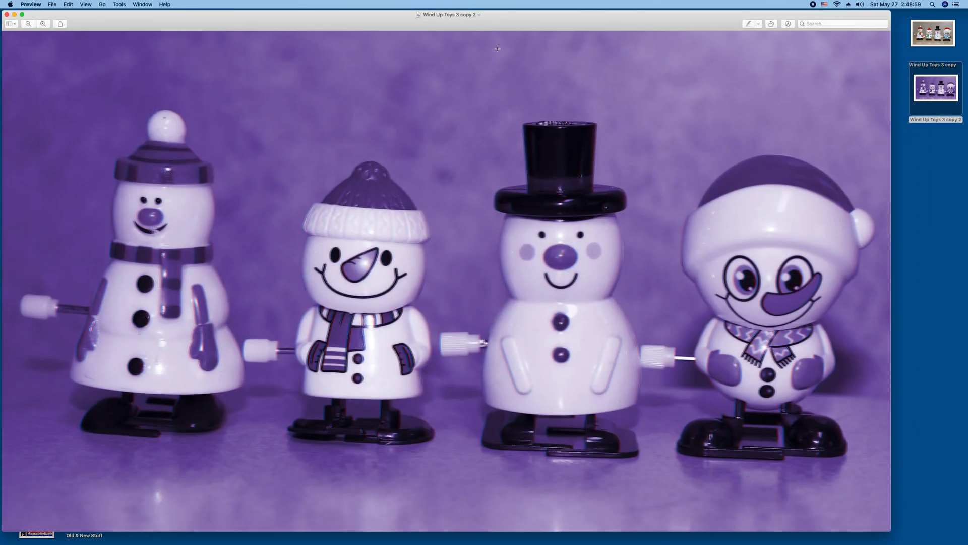
{"action": "left_click_drag", "start_coordinate": [451, 28], "coordinate": [462, 30]}
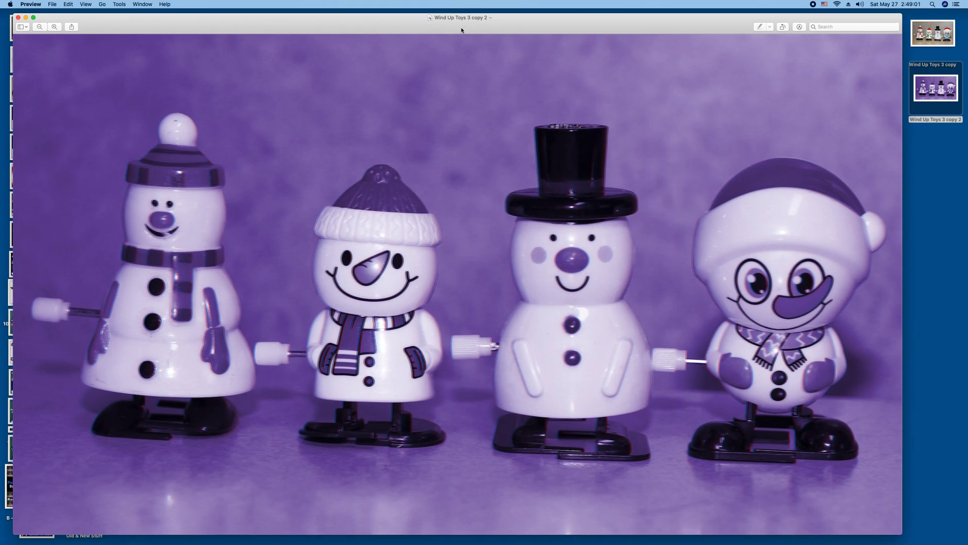